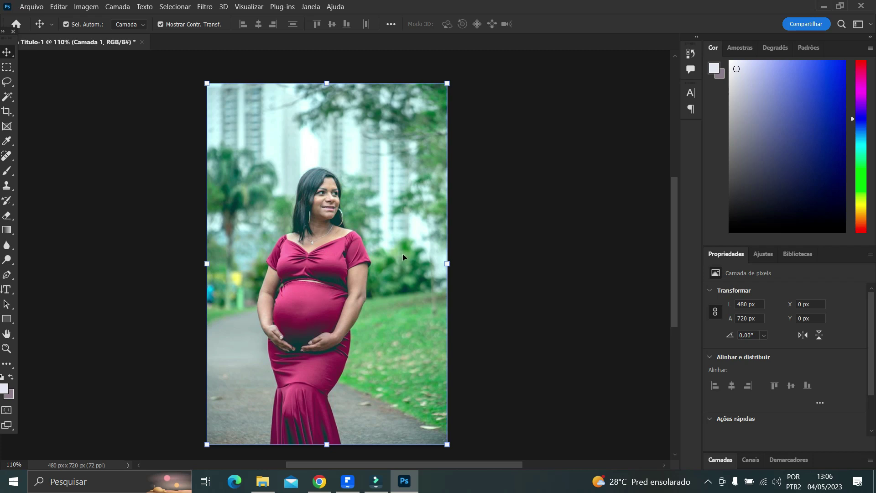
Start an Área de foco selection and preview it in Em Camadas mode, comparing with Em Branco.
{"action": "left_click", "coordinate": [177, 9]}
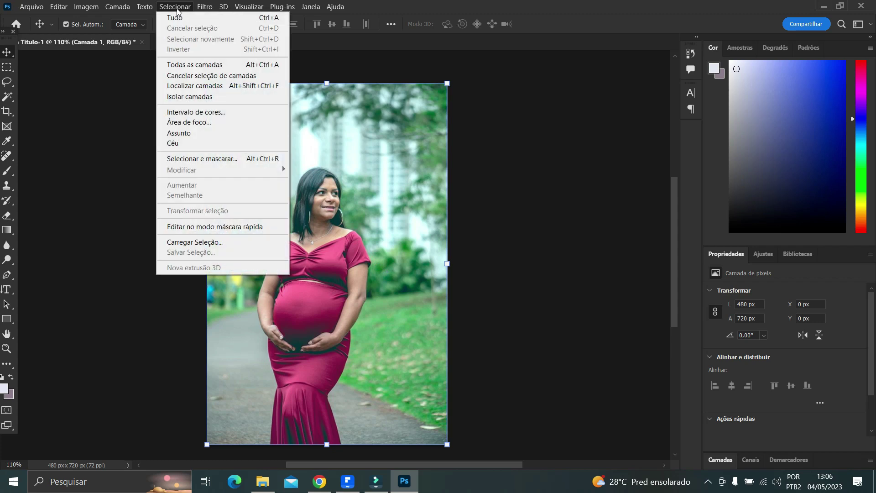
{"action": "left_click", "coordinate": [190, 128]}
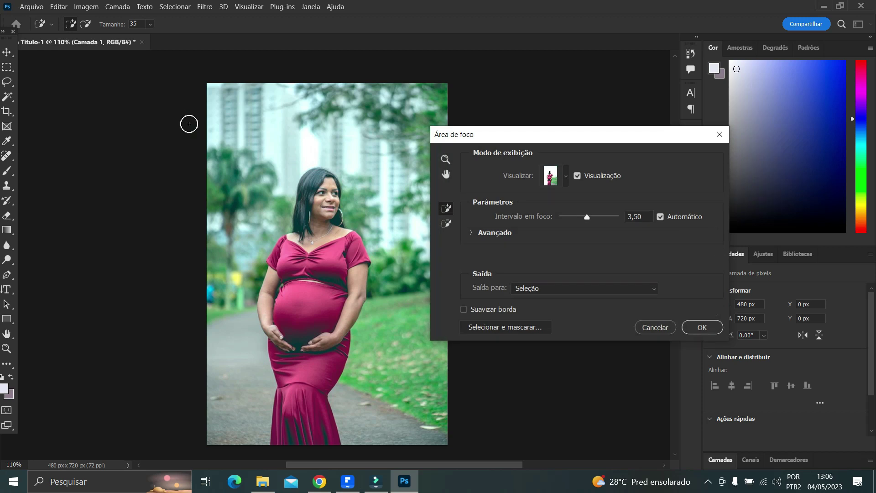
{"action": "left_click", "coordinate": [565, 176]}
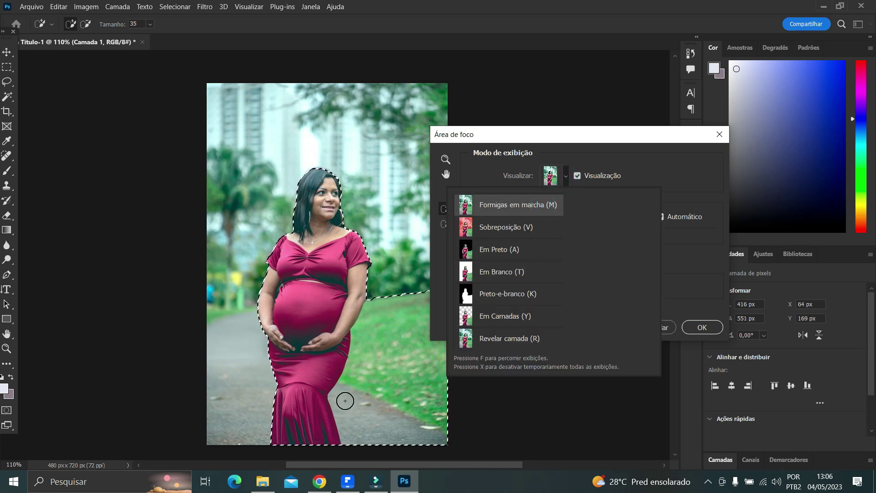
{"action": "left_click", "coordinate": [562, 177]}
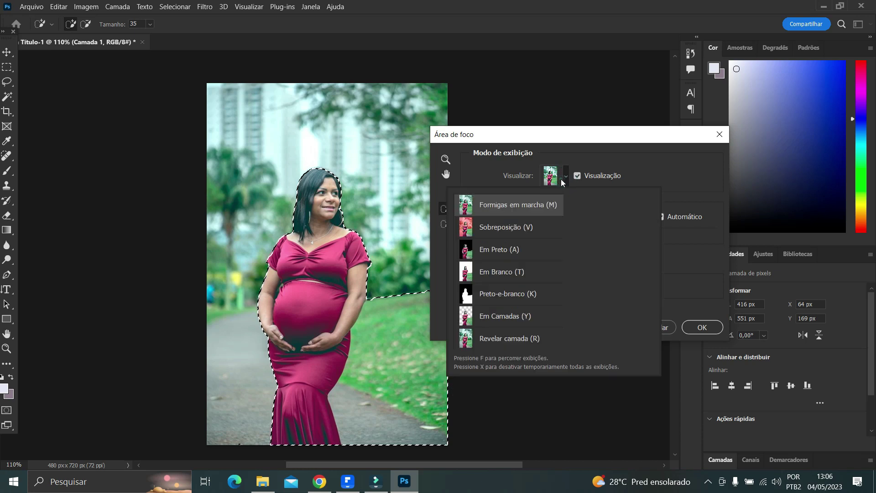
{"action": "left_click", "coordinate": [488, 277]}
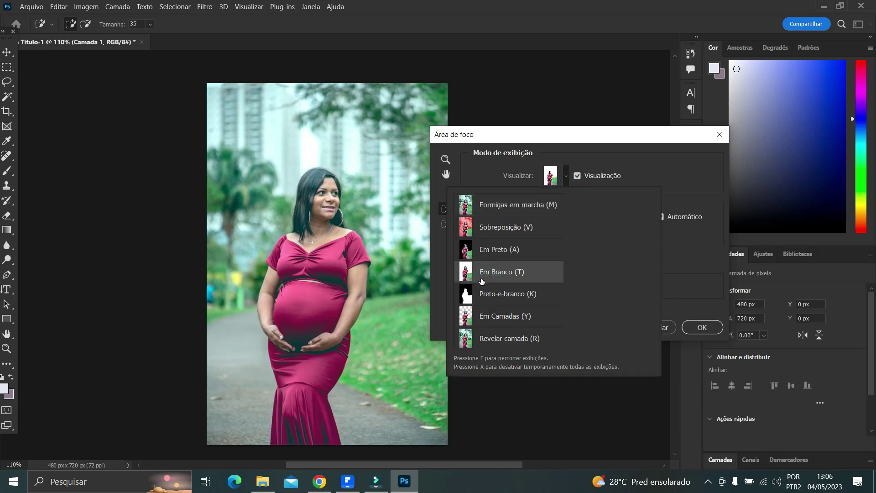
{"action": "left_click", "coordinate": [499, 319]}
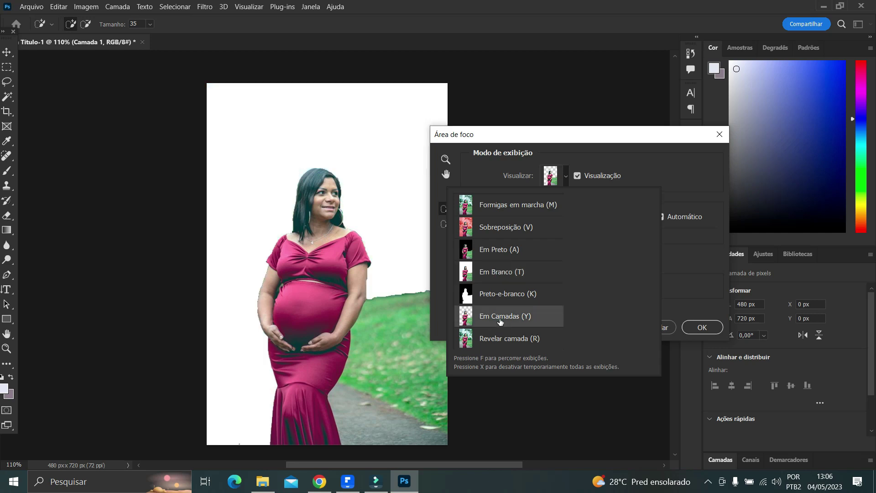
{"action": "left_click", "coordinate": [490, 277]}
{"action": "left_click", "coordinate": [495, 315]}
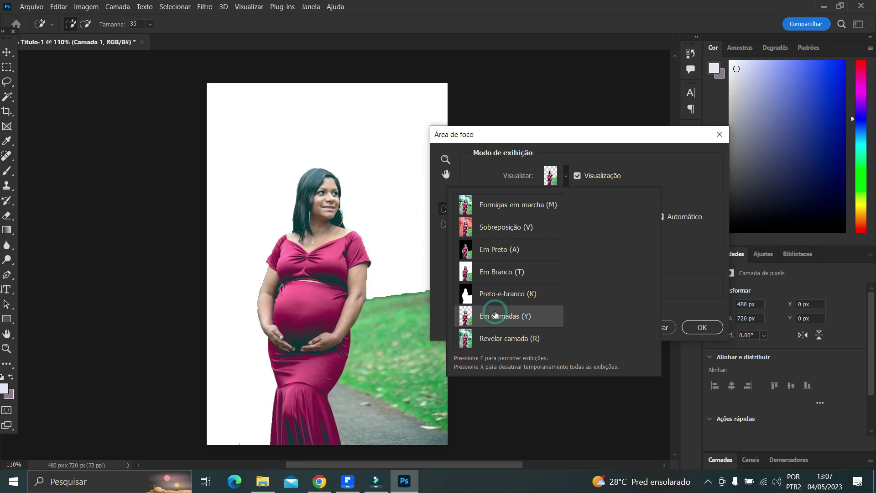
{"action": "left_click", "coordinate": [690, 174]}
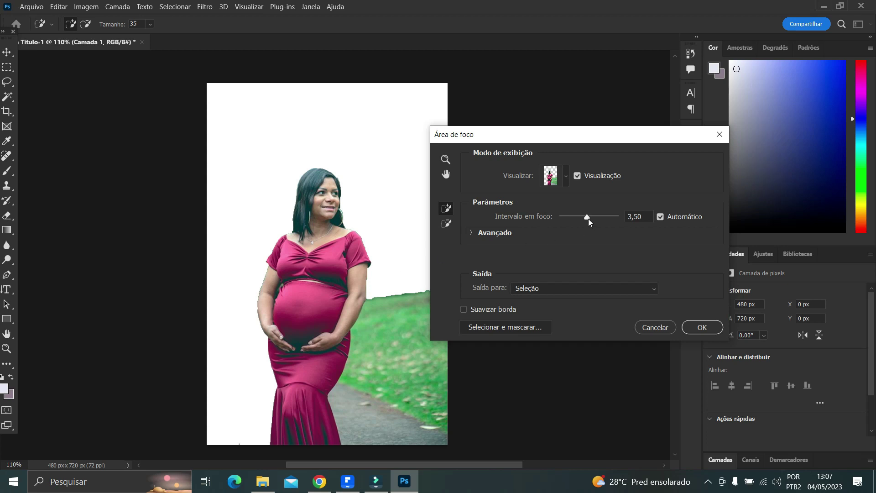
Turn off Automático, lower the in-focus range to 1,93, and brush the woman's belly back in.
{"action": "left_click_drag", "start_coordinate": [588, 217], "coordinate": [591, 217]}
{"action": "left_click_drag", "start_coordinate": [590, 218], "coordinate": [599, 218]}
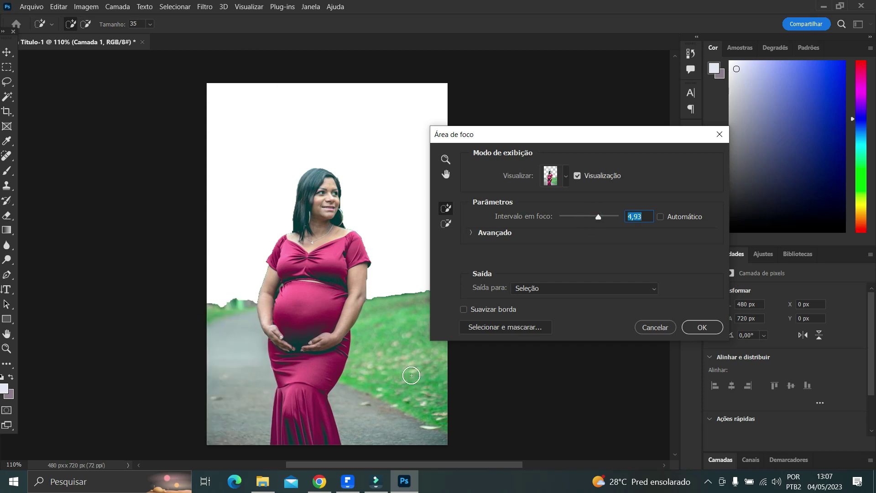
{"action": "left_click_drag", "start_coordinate": [596, 217], "coordinate": [587, 219]}
{"action": "left_click", "coordinate": [585, 220]}
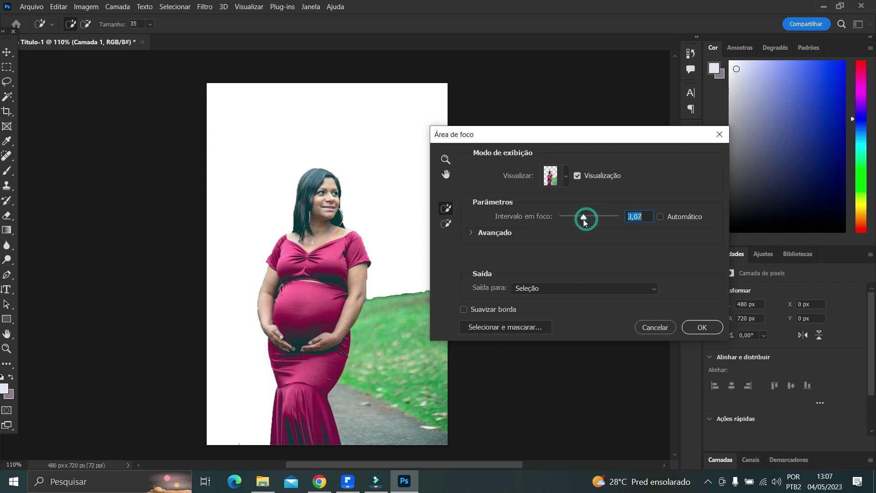
{"action": "left_click_drag", "start_coordinate": [582, 219], "coordinate": [574, 219]}
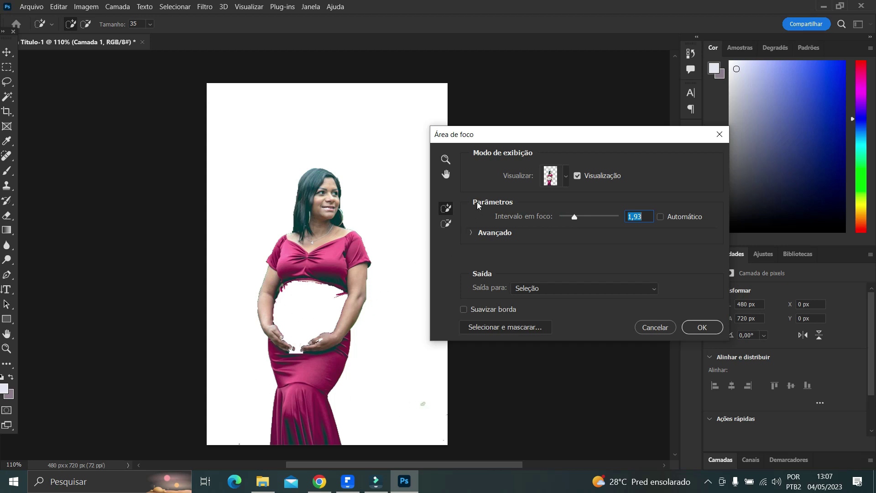
{"action": "left_click", "coordinate": [448, 214]}
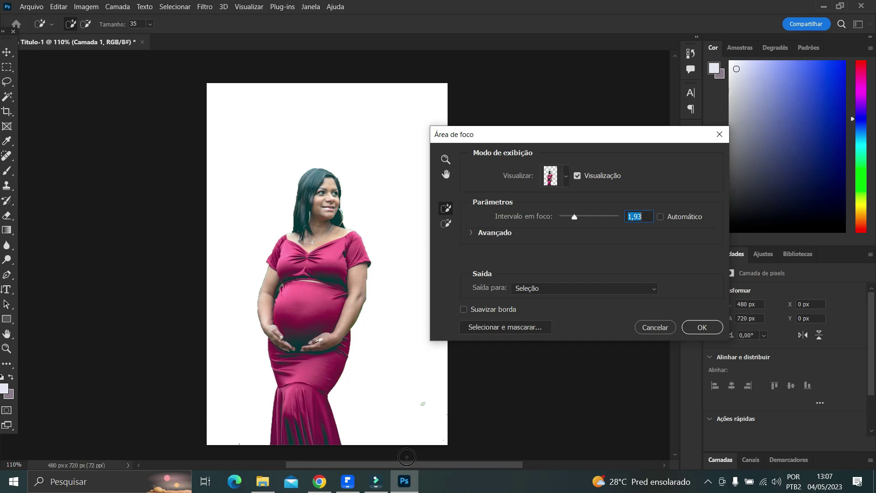
Subtract three stray background specks from the focus selection and enable Suavizar borda.
{"action": "left_click", "coordinate": [447, 224]}
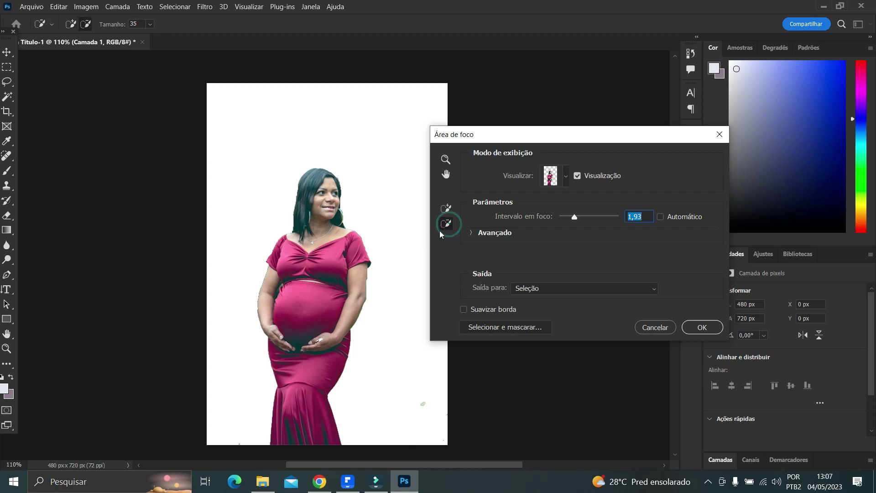
{"action": "left_click", "coordinate": [425, 414]}
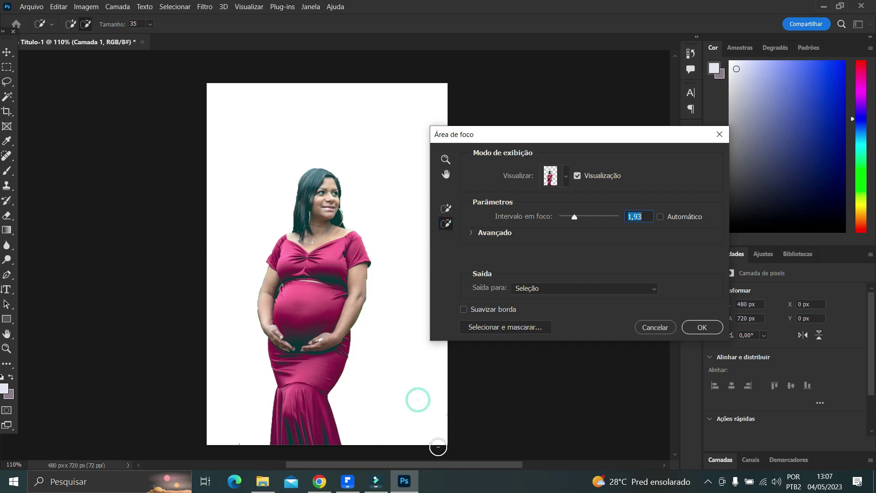
{"action": "left_click", "coordinate": [247, 448]}
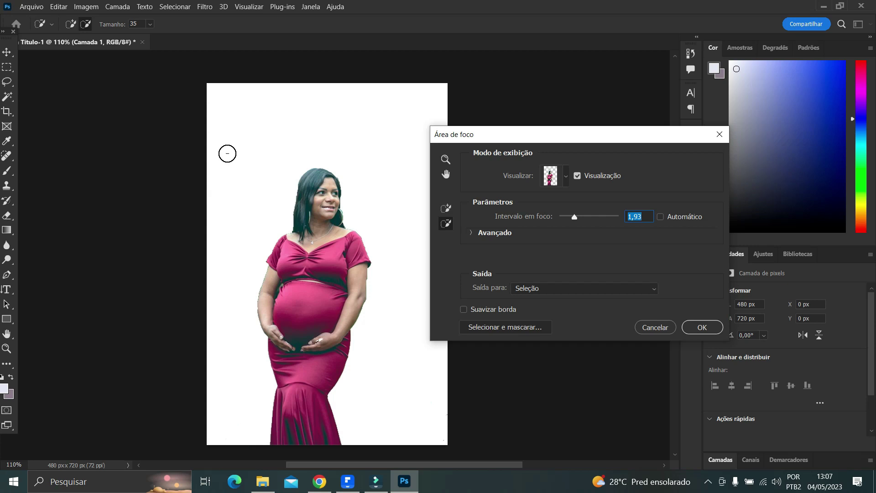
{"action": "left_click", "coordinate": [402, 90]}
{"action": "left_click_drag", "start_coordinate": [511, 142], "coordinate": [559, 121]}
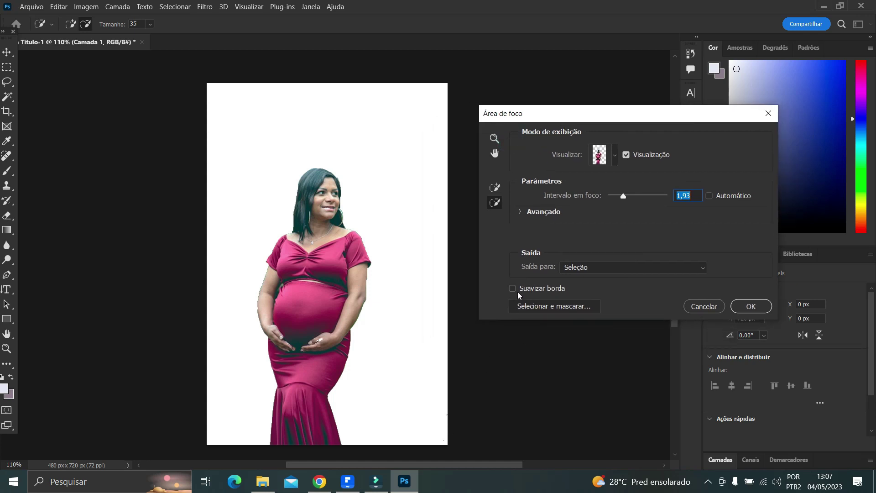
{"action": "left_click", "coordinate": [517, 294]}
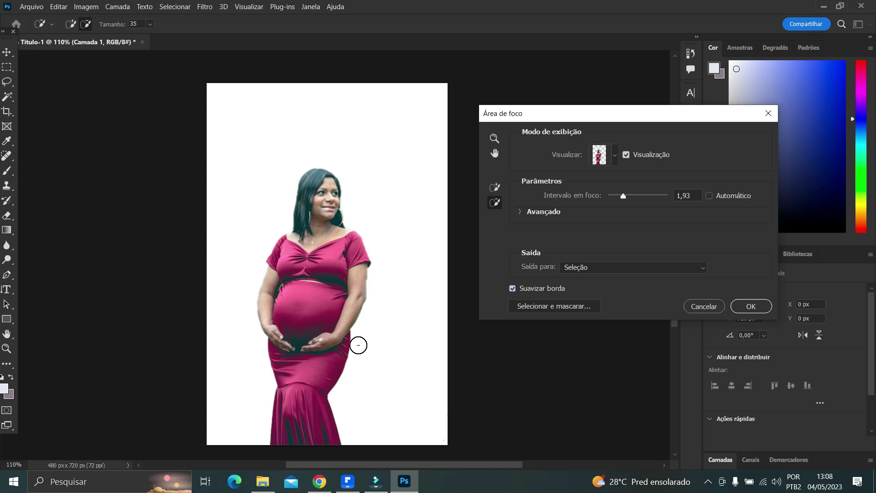
Send the selection to edge refinement and set Smooth to 1 and Contrast to 2%.
{"action": "left_click", "coordinate": [535, 310]}
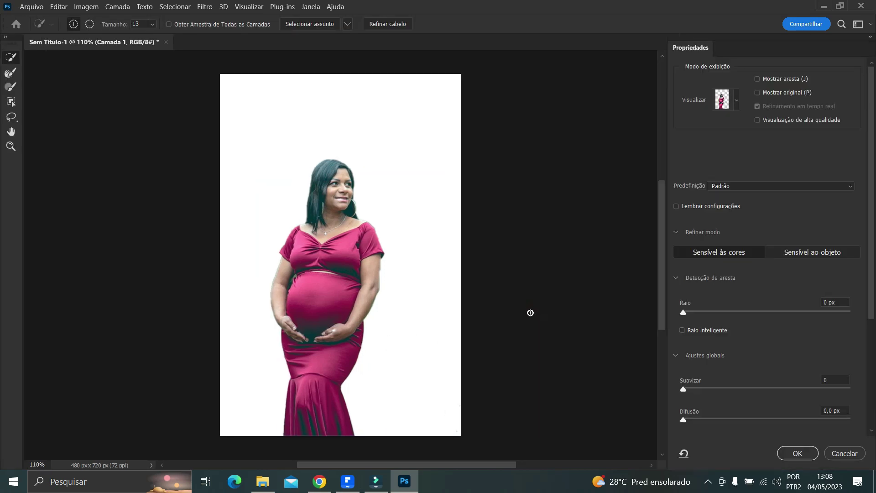
{"action": "scroll", "coordinate": [350, 192], "scroll_direction": "up", "scroll_amount": 1}
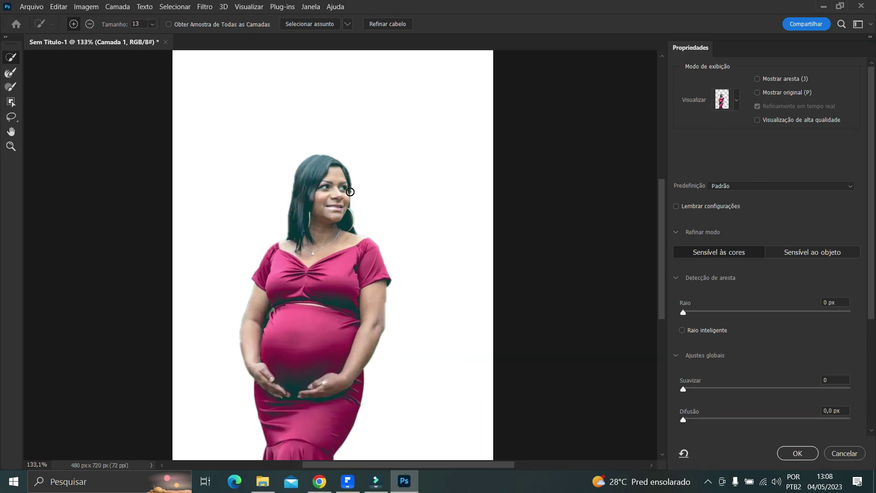
{"action": "scroll", "coordinate": [349, 192], "scroll_direction": "up", "scroll_amount": 2}
{"action": "scroll", "coordinate": [349, 191], "scroll_direction": "up", "scroll_amount": 2}
{"action": "scroll", "coordinate": [350, 192], "scroll_direction": "up", "scroll_amount": 1}
{"action": "scroll", "coordinate": [349, 192], "scroll_direction": "down", "scroll_amount": 1}
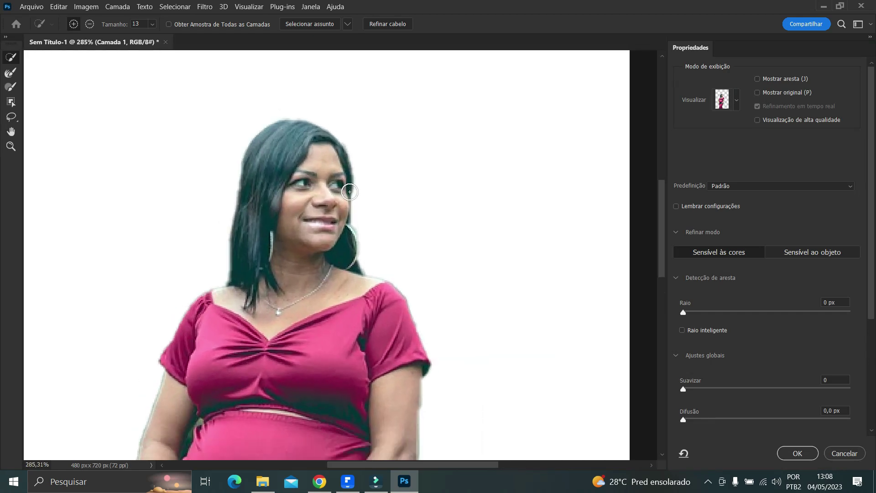
{"action": "scroll", "coordinate": [689, 342], "scroll_direction": "down", "scroll_amount": 1}
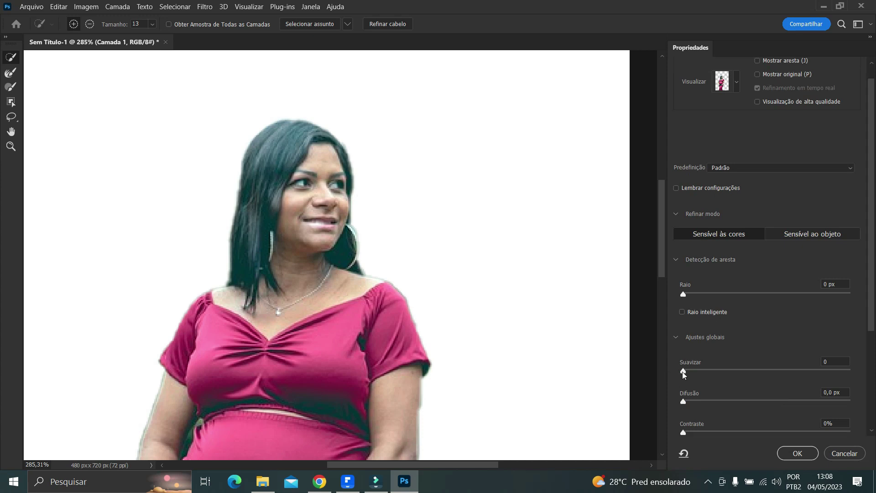
{"action": "left_click", "coordinate": [684, 373]}
{"action": "left_click_drag", "start_coordinate": [684, 374], "coordinate": [685, 374]}
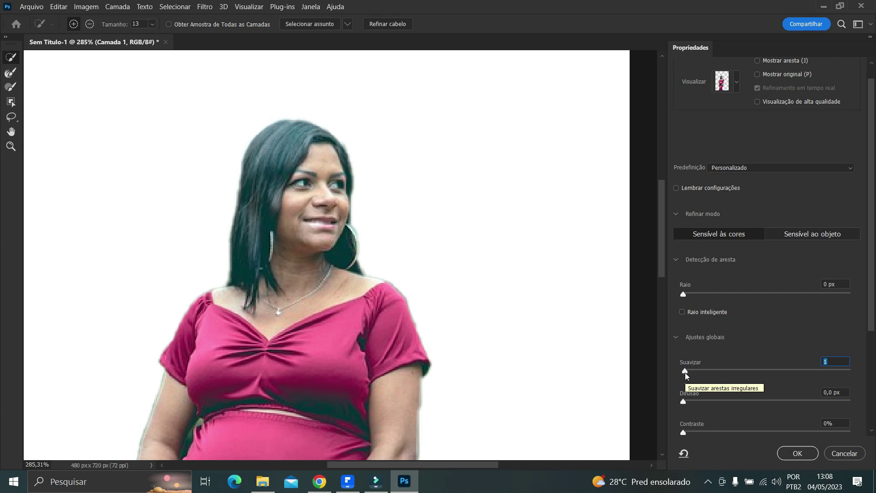
{"action": "scroll", "coordinate": [742, 324], "scroll_direction": "down", "scroll_amount": 3}
{"action": "scroll", "coordinate": [742, 324], "scroll_direction": "down", "scroll_amount": 1}
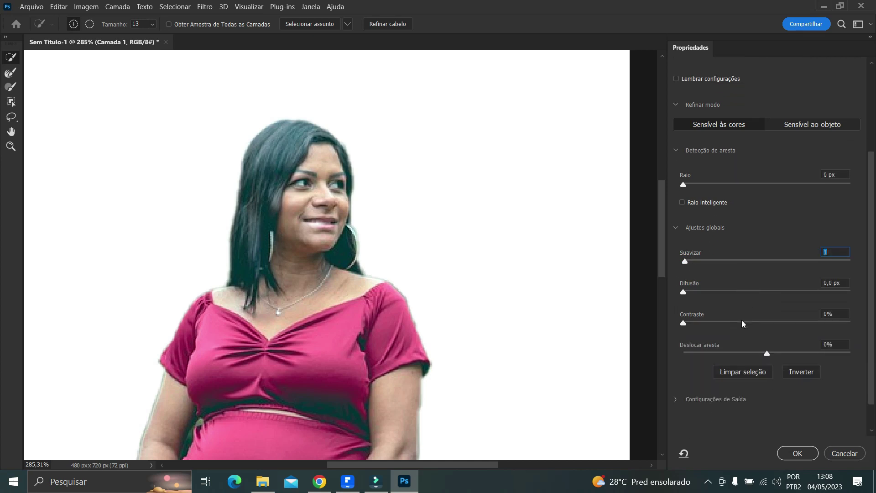
{"action": "left_click_drag", "start_coordinate": [683, 323], "coordinate": [687, 323]}
Expand Output Settings and set the output destination to Nova camada.
{"action": "scroll", "coordinate": [733, 196], "scroll_direction": "down", "scroll_amount": 2}
{"action": "scroll", "coordinate": [776, 196], "scroll_direction": "up", "scroll_amount": 2}
{"action": "scroll", "coordinate": [762, 235], "scroll_direction": "up", "scroll_amount": 3}
{"action": "scroll", "coordinate": [763, 235], "scroll_direction": "up", "scroll_amount": 1}
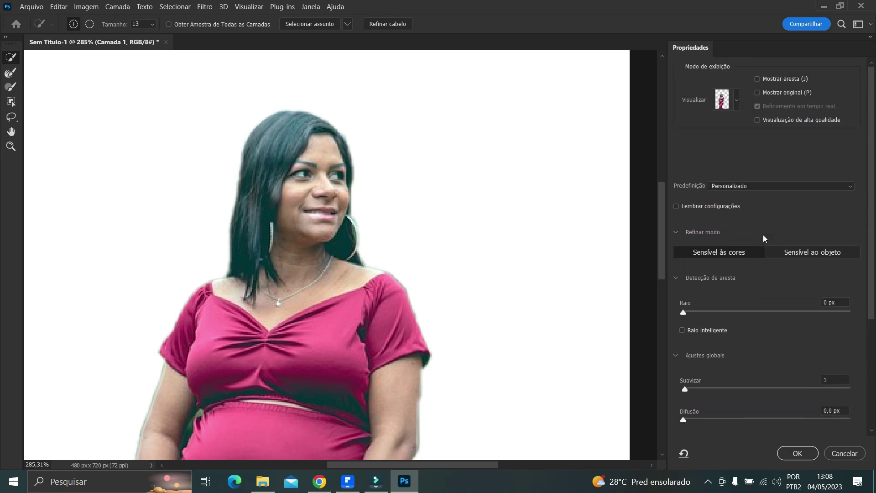
{"action": "scroll", "coordinate": [763, 234], "scroll_direction": "down", "scroll_amount": 1}
{"action": "scroll", "coordinate": [763, 234], "scroll_direction": "down", "scroll_amount": 3}
{"action": "scroll", "coordinate": [763, 235], "scroll_direction": "down", "scroll_amount": 1}
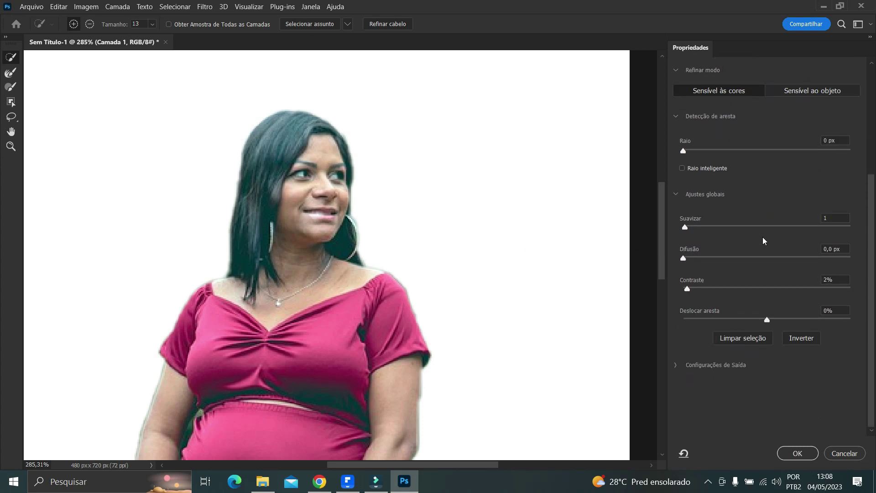
{"action": "left_click", "coordinate": [711, 368]}
{"action": "left_click", "coordinate": [675, 365]}
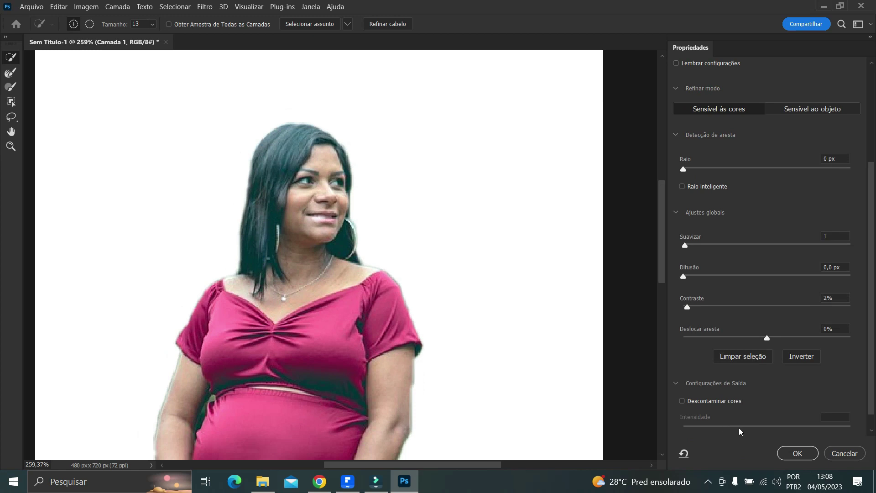
{"action": "left_click", "coordinate": [741, 425]}
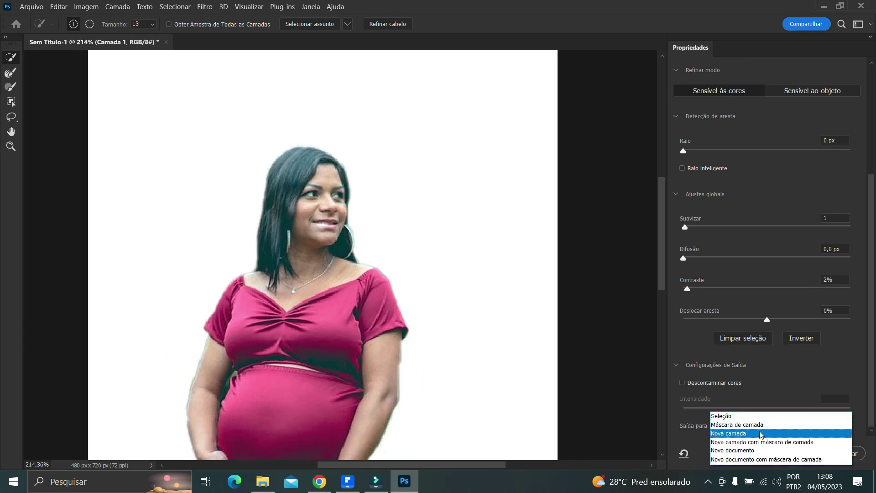
{"action": "left_click", "coordinate": [738, 434]}
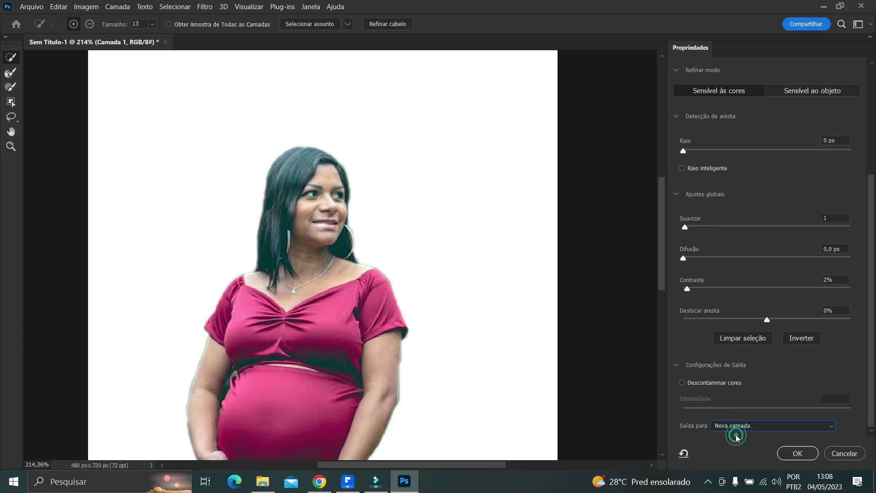
Apply the refinement and show only the cutout layer Camada 1 copiar, hiding the park photo.
{"action": "left_click", "coordinate": [804, 453]}
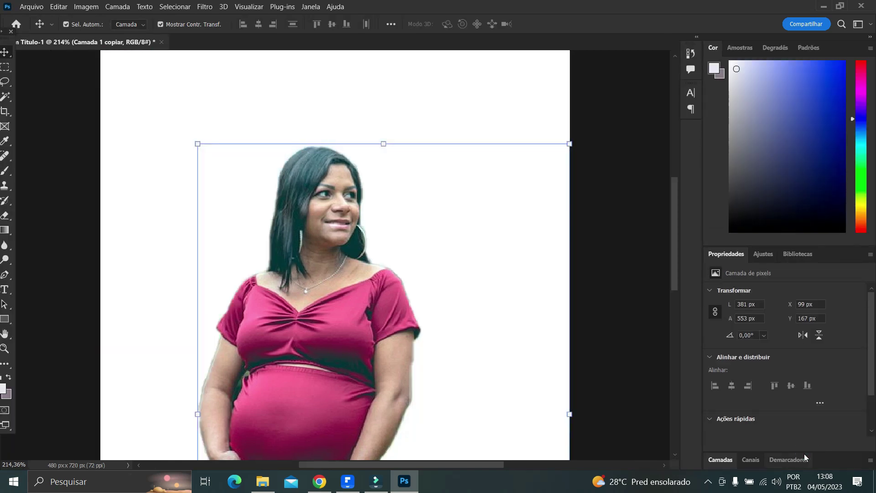
{"action": "left_click", "coordinate": [720, 461]}
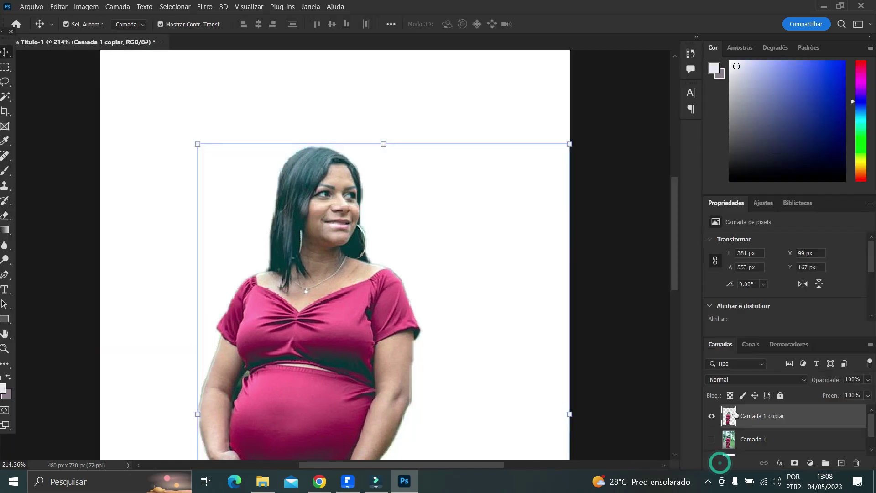
{"action": "left_click", "coordinate": [715, 438]}
{"action": "left_click", "coordinate": [711, 416]}
{"action": "scroll", "coordinate": [739, 438], "scroll_direction": "down", "scroll_amount": 1}
{"action": "scroll", "coordinate": [740, 439], "scroll_direction": "up", "scroll_amount": 1}
{"action": "left_click", "coordinate": [711, 416]}
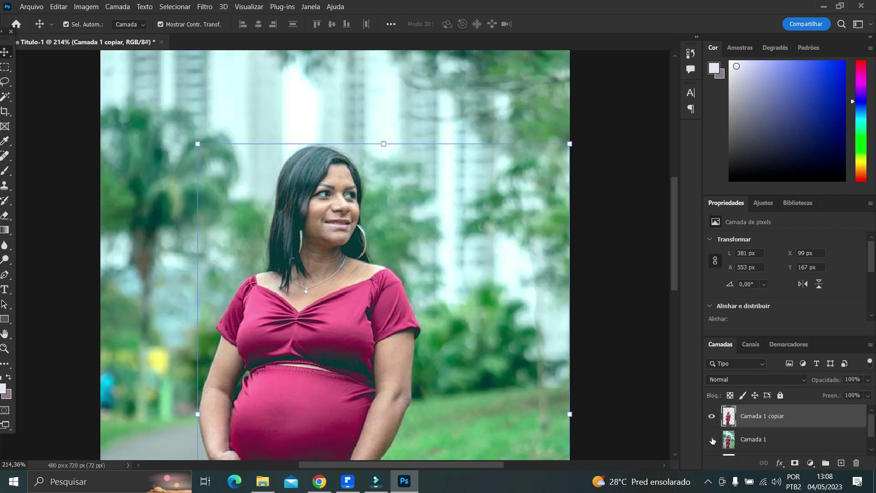
{"action": "left_click", "coordinate": [712, 439]}
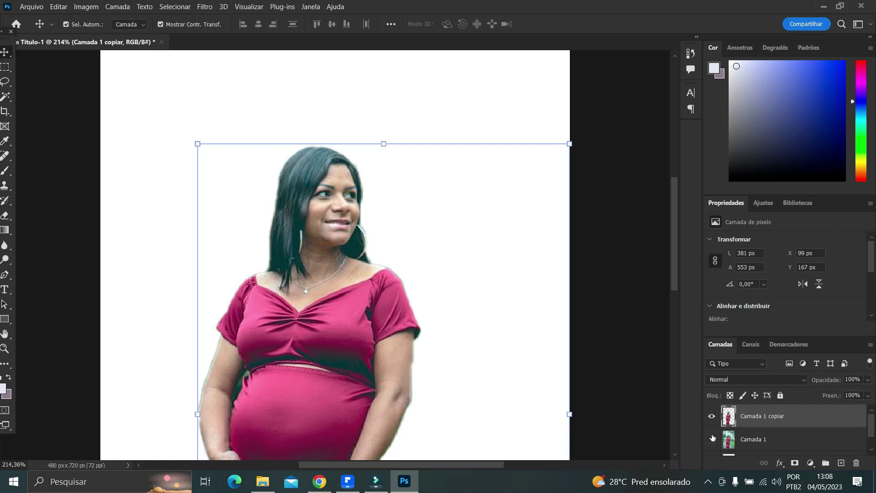
{"action": "left_click", "coordinate": [809, 469]}
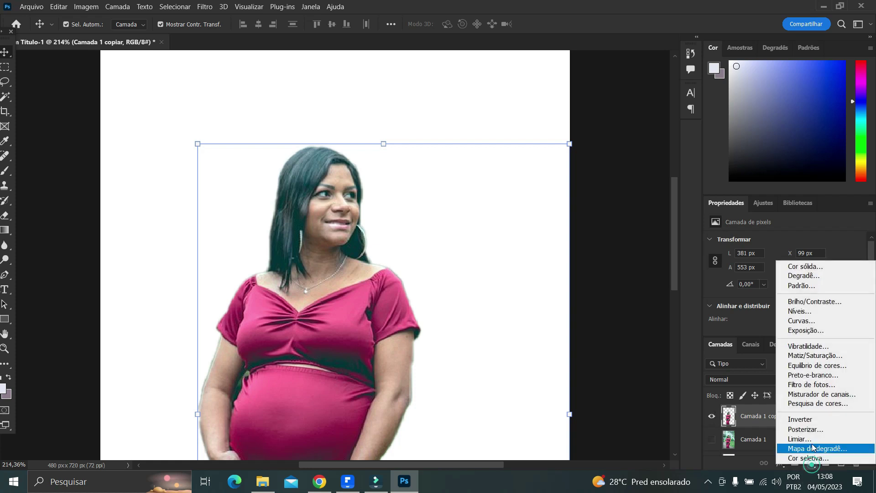
Add a dark blue solid color fill layer and move it beneath the cutout layer.
{"action": "left_click", "coordinate": [815, 266]}
{"action": "left_click", "coordinate": [387, 195]}
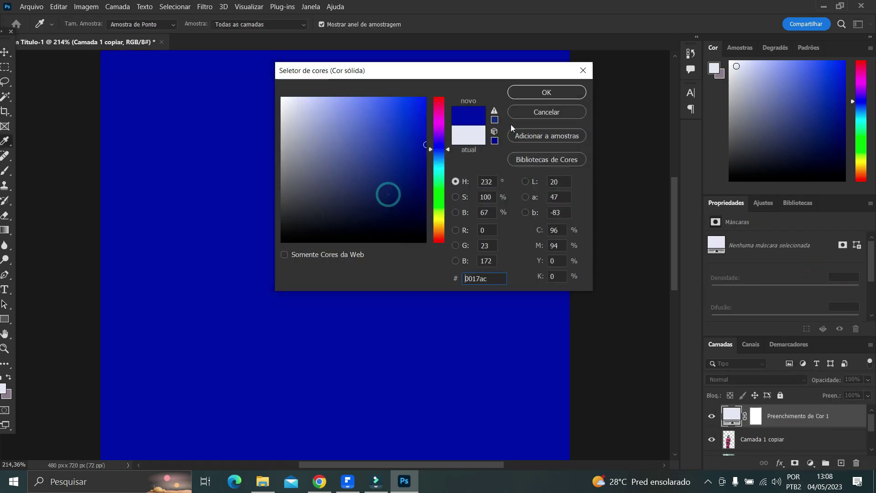
{"action": "left_click", "coordinate": [546, 92]}
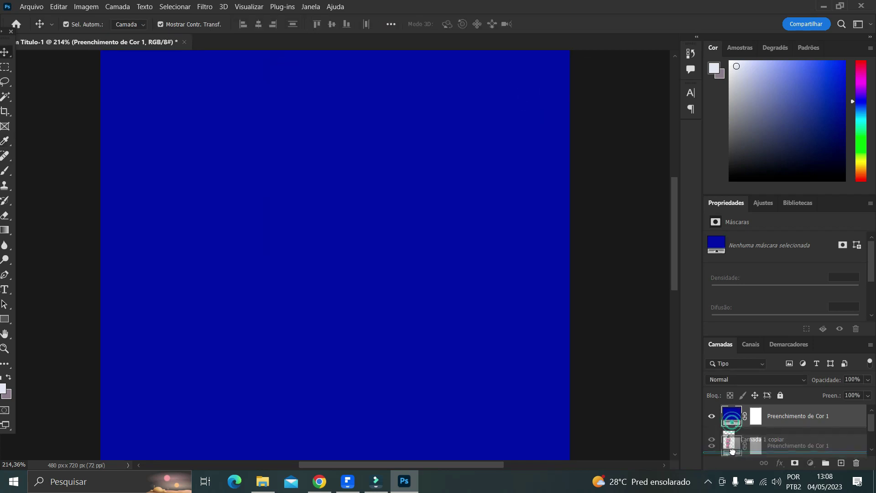
{"action": "left_click_drag", "start_coordinate": [794, 416], "coordinate": [794, 452]}
{"action": "scroll", "coordinate": [485, 397], "scroll_direction": "down", "scroll_amount": 2}
{"action": "scroll", "coordinate": [430, 379], "scroll_direction": "down", "scroll_amount": 2}
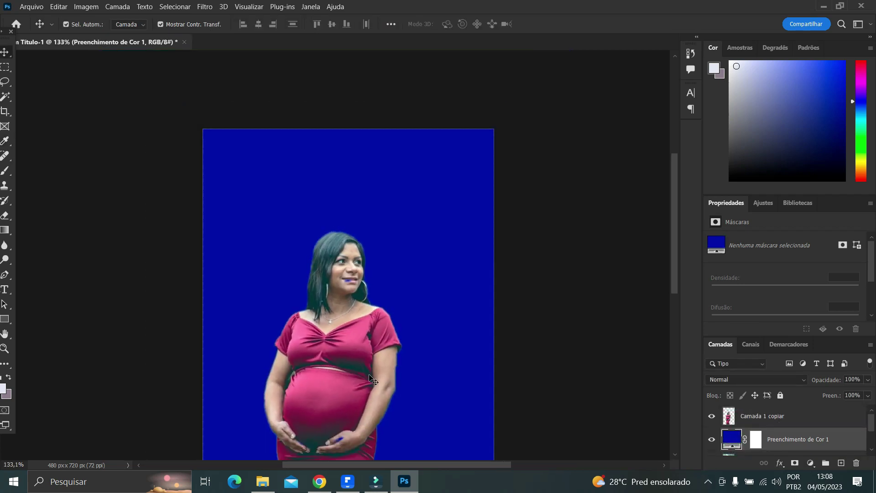
{"action": "scroll", "coordinate": [373, 378], "scroll_direction": "down", "scroll_amount": 2}
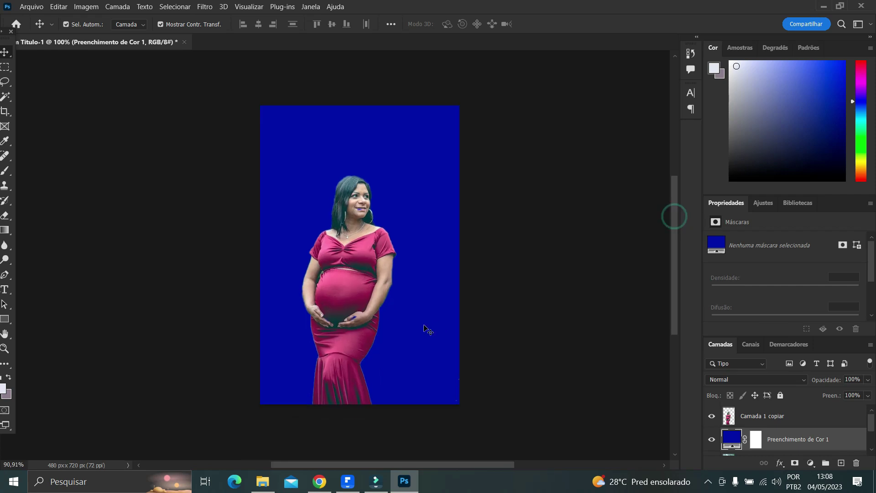
{"action": "scroll", "coordinate": [388, 351], "scroll_direction": "up", "scroll_amount": 2}
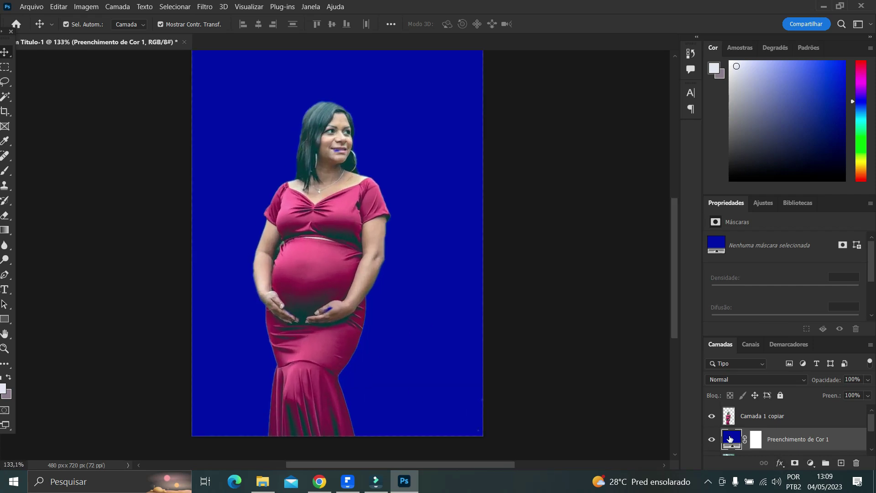
Recolor the Preenchimento de Cor 1 fill to near-white f6f7ff.
{"action": "double_click", "coordinate": [729, 439]}
{"action": "type", "text": "f0f2ff"}
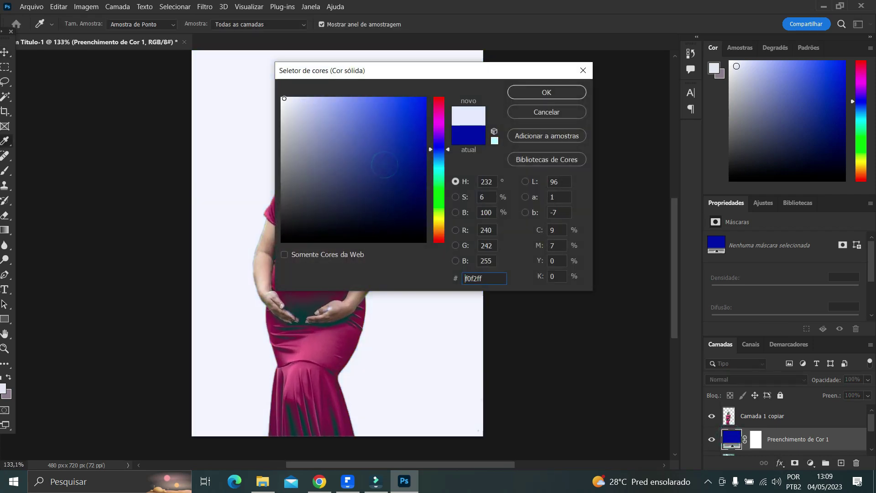
{"action": "type", "text": "ffffff"}
{"action": "left_click_drag", "start_coordinate": [281, 84], "coordinate": [287, 87]}
{"action": "left_click", "coordinate": [528, 93]}
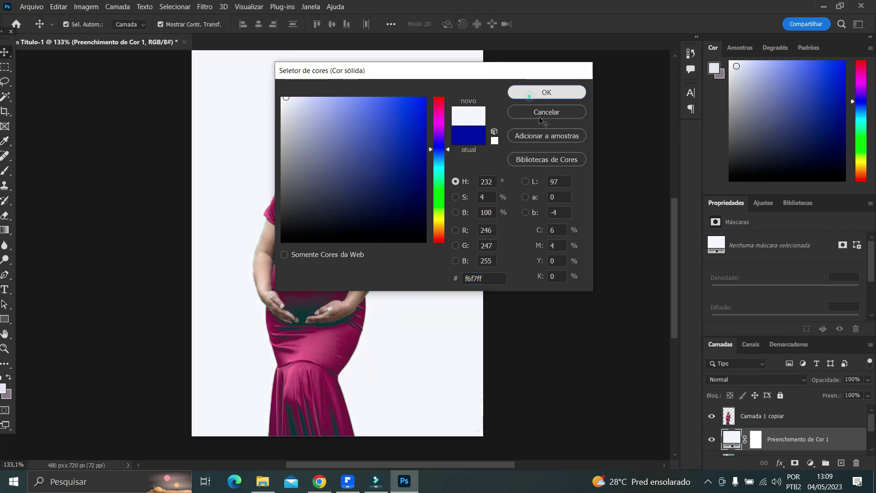
{"action": "scroll", "coordinate": [717, 438], "scroll_direction": "down", "scroll_amount": 2}
Toggle the fill and park photo layers' visibility to compare the background.
{"action": "scroll", "coordinate": [715, 426], "scroll_direction": "up", "scroll_amount": 1}
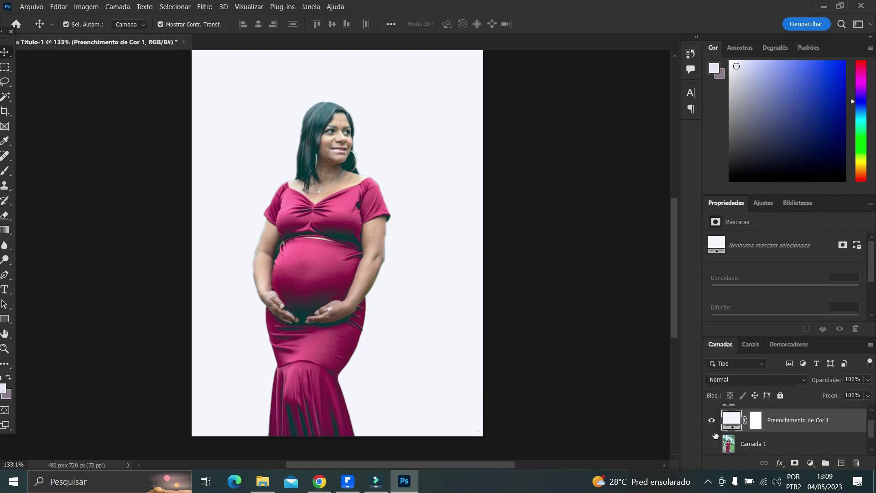
{"action": "left_click", "coordinate": [711, 420]}
{"action": "left_click", "coordinate": [711, 444]}
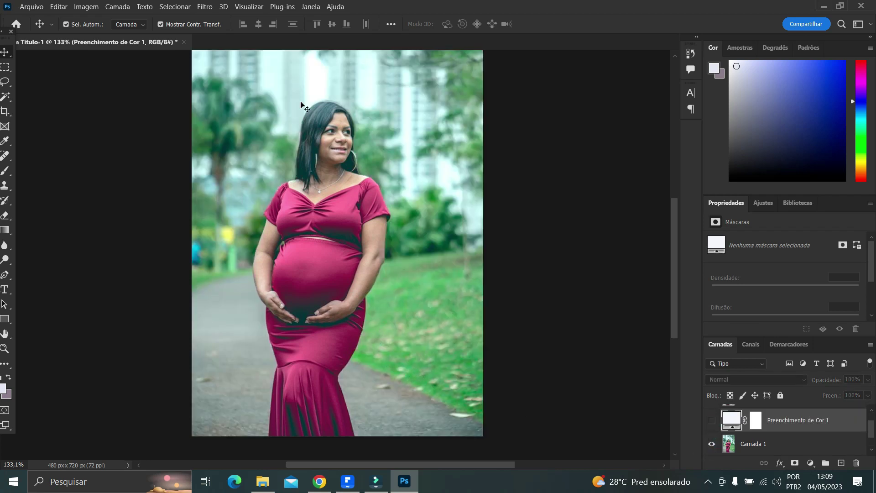
{"action": "left_click", "coordinate": [714, 420]}
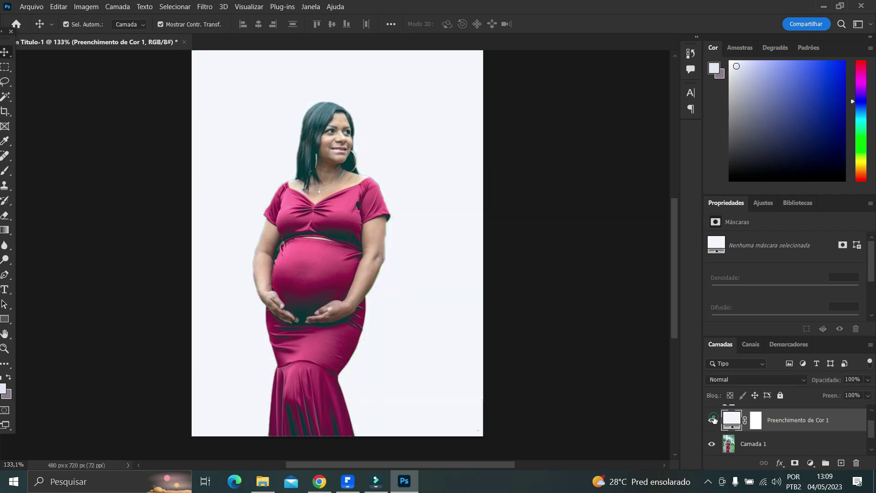
Recolor the Preenchimento de Cor 1 fill to light green d6f89c.
{"action": "double_click", "coordinate": [732, 420]}
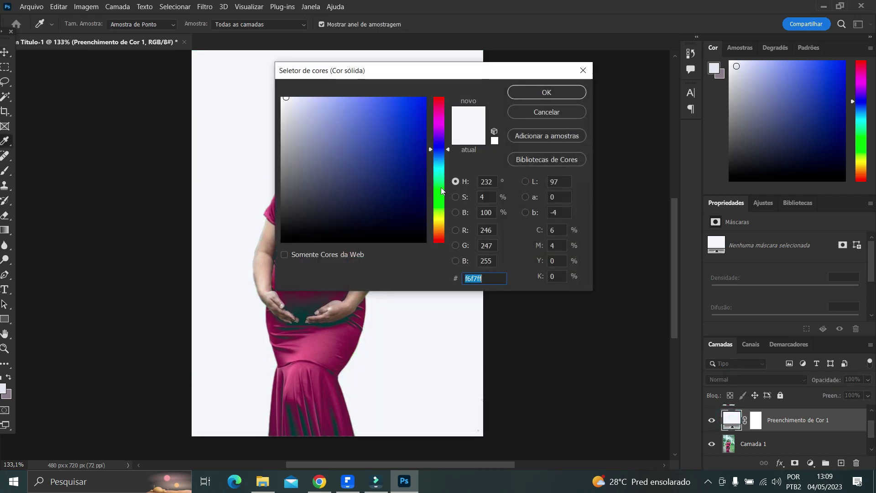
{"action": "left_click_drag", "start_coordinate": [441, 187], "coordinate": [445, 210]}
{"action": "left_click", "coordinate": [333, 101]}
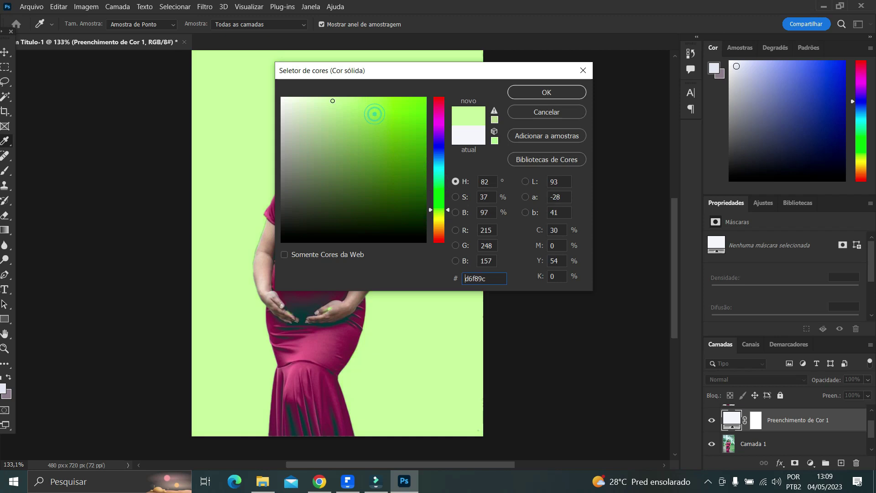
{"action": "left_click", "coordinate": [547, 92]}
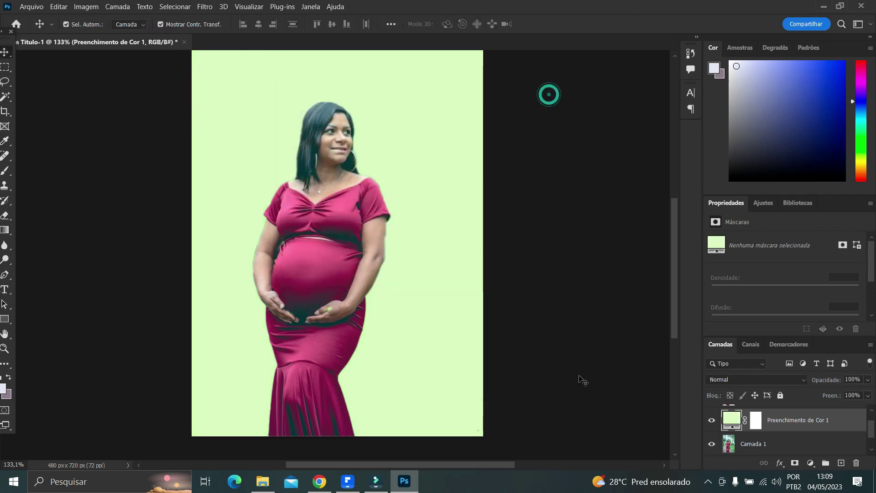